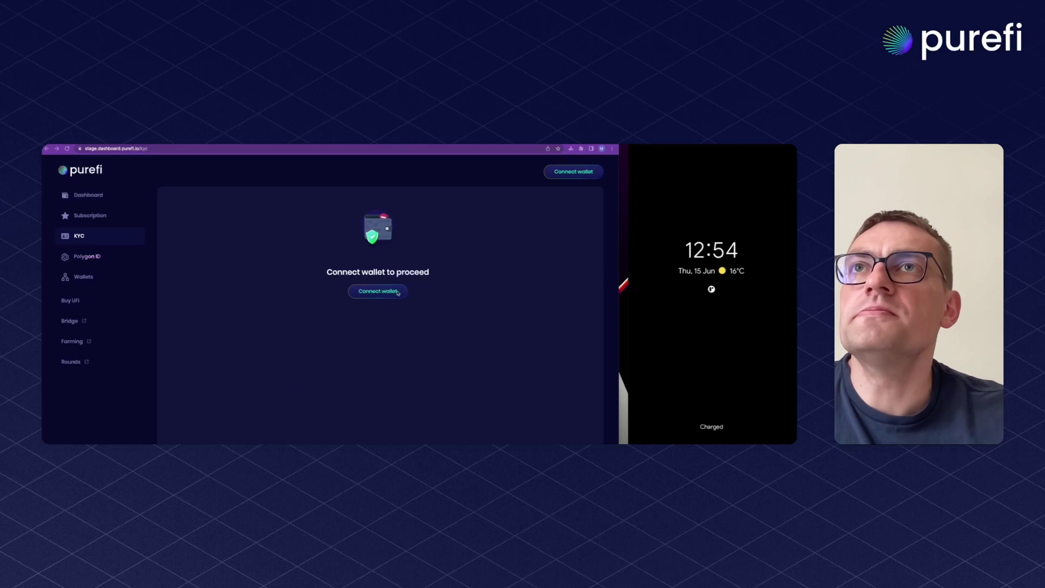
Connect the MetaMask wallet to PureFi Dashboard and approve the sign-in signature request
click(573, 173)
click(297, 314)
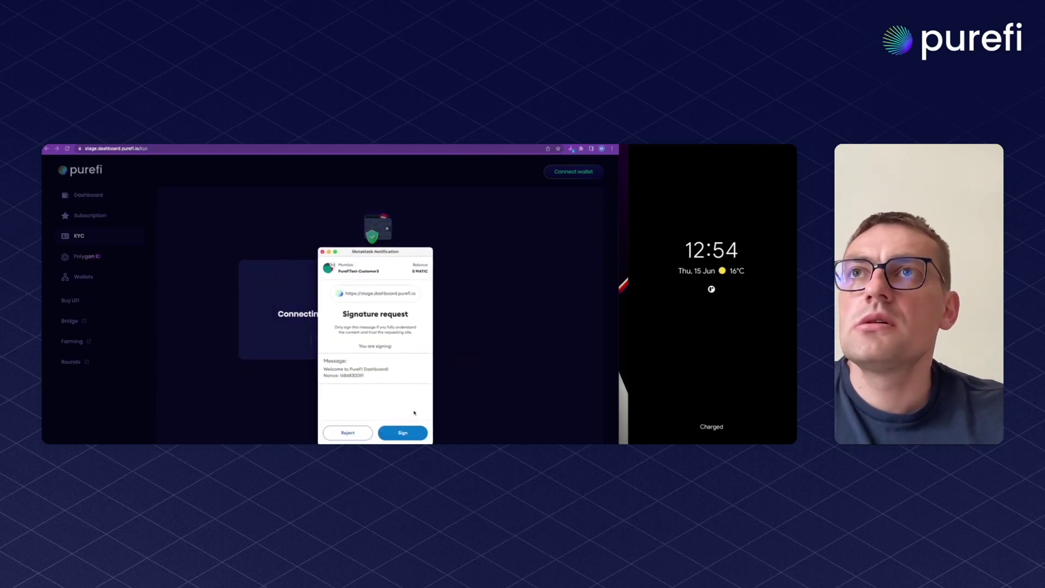
click(407, 434)
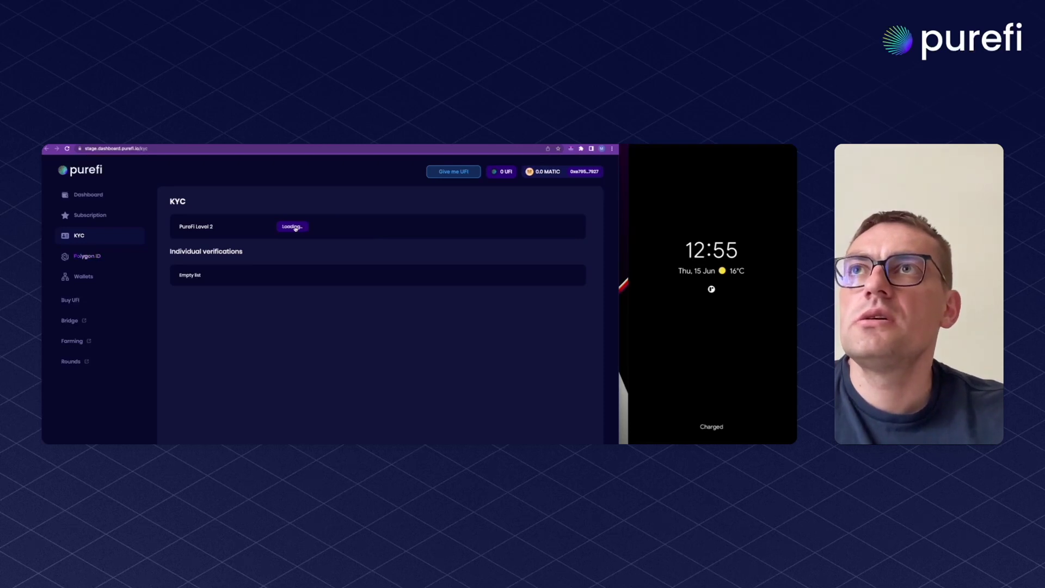
Begin PureFi Level 2 verification, sign the wallet ownership confirmation, and submit the KYC form
click(505, 245)
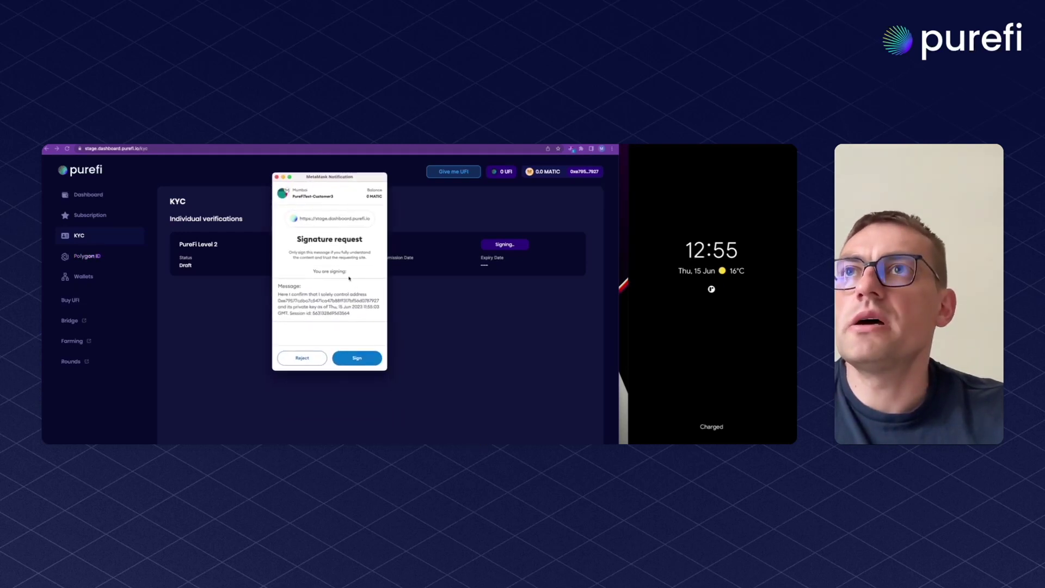
click(358, 358)
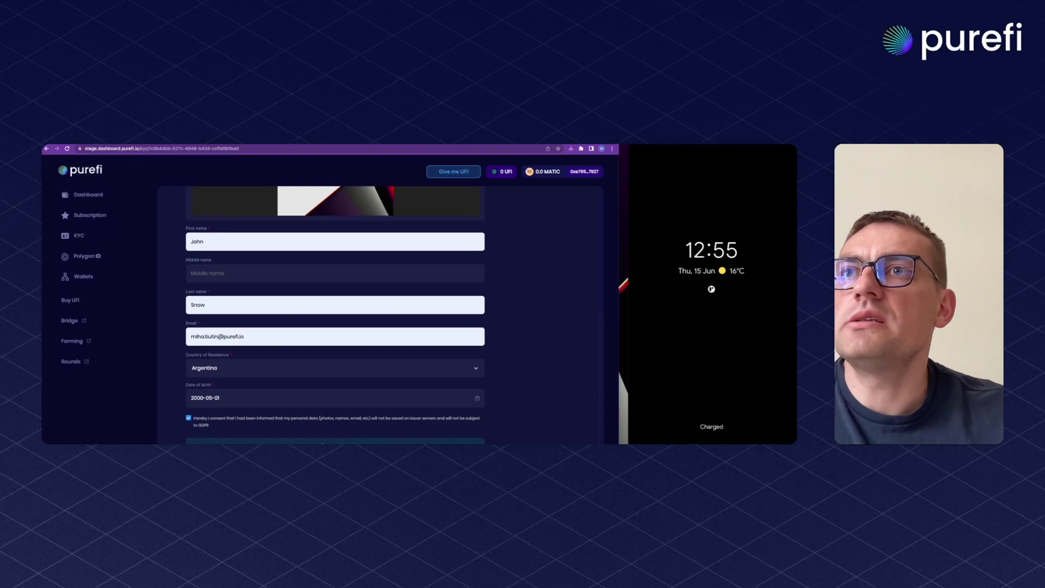
click(367, 442)
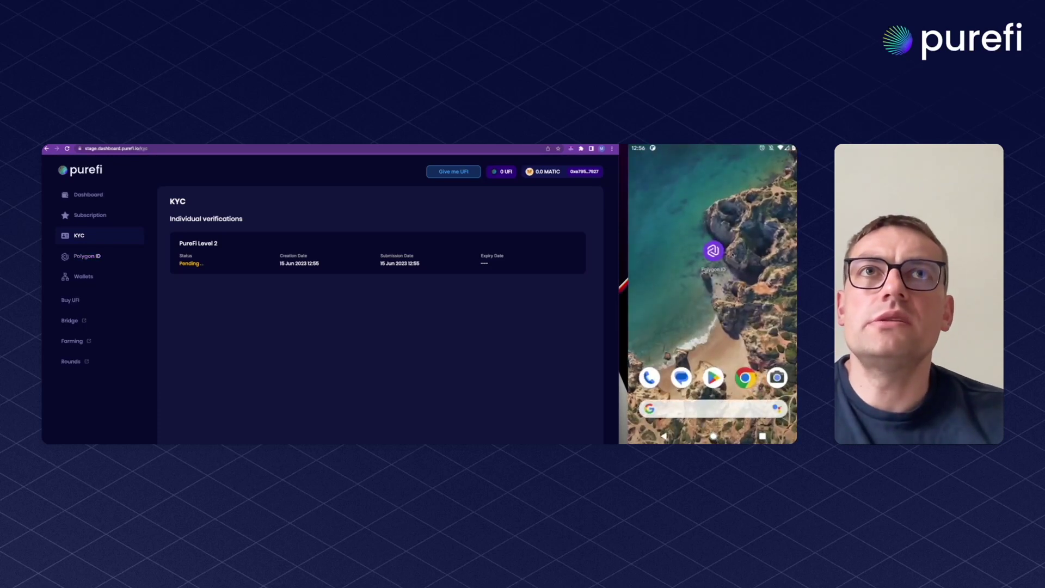
Launch the Polygon ID wallet on the phone, check its Settings, then go to the dashboard's Polygon ID page
click(713, 251)
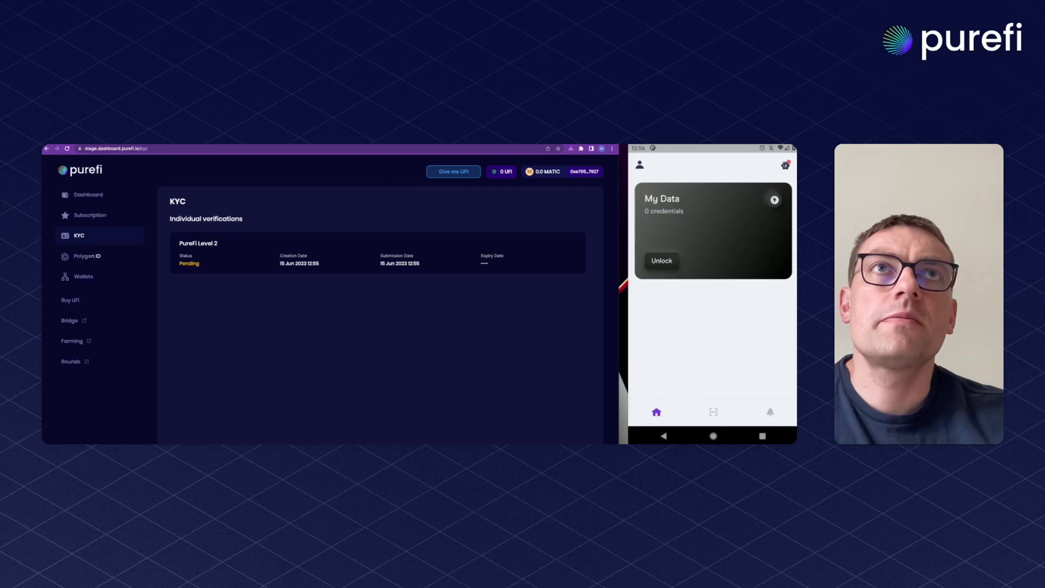
click(786, 165)
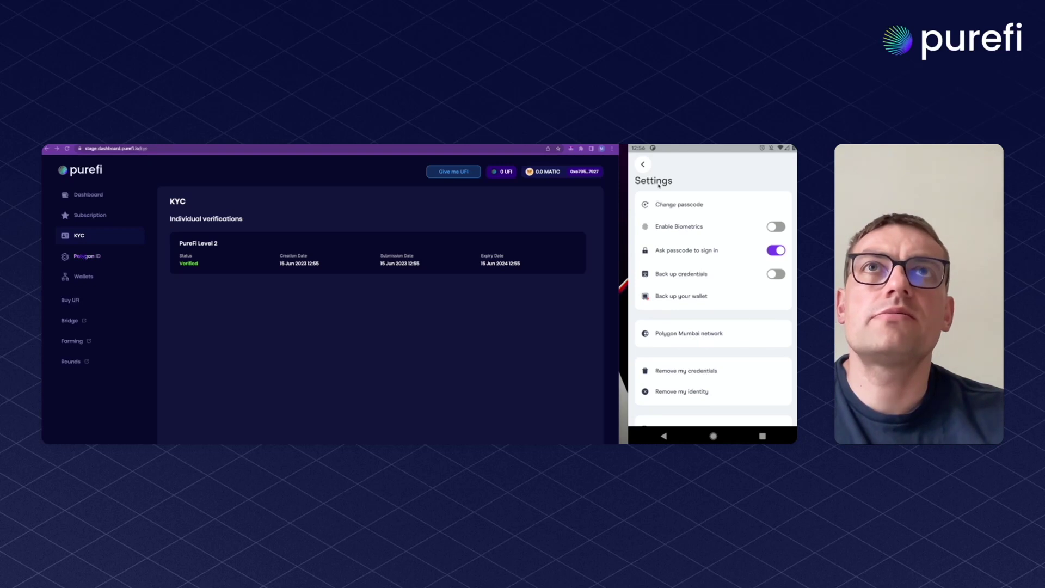
click(644, 164)
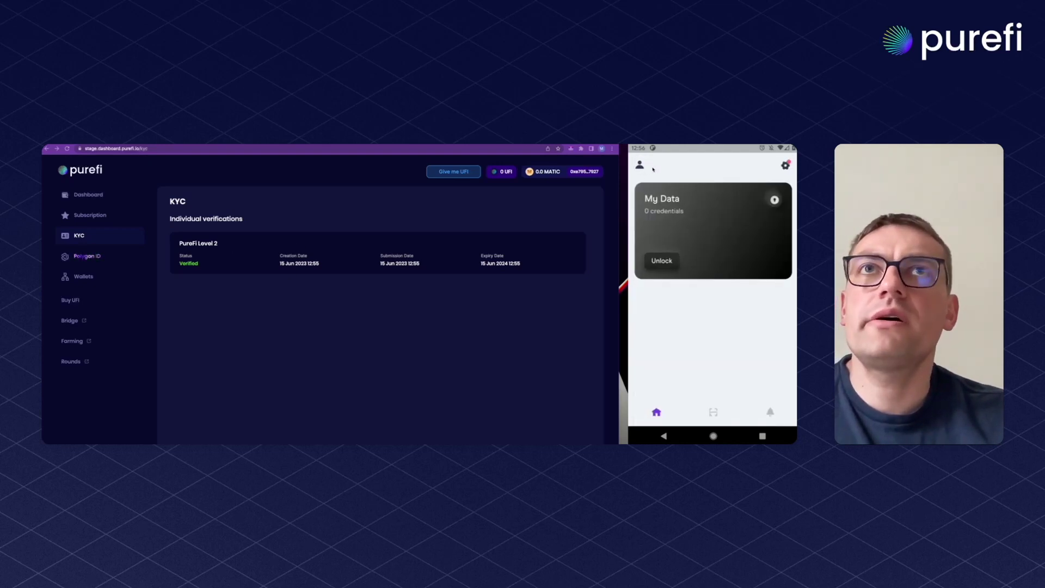
click(98, 260)
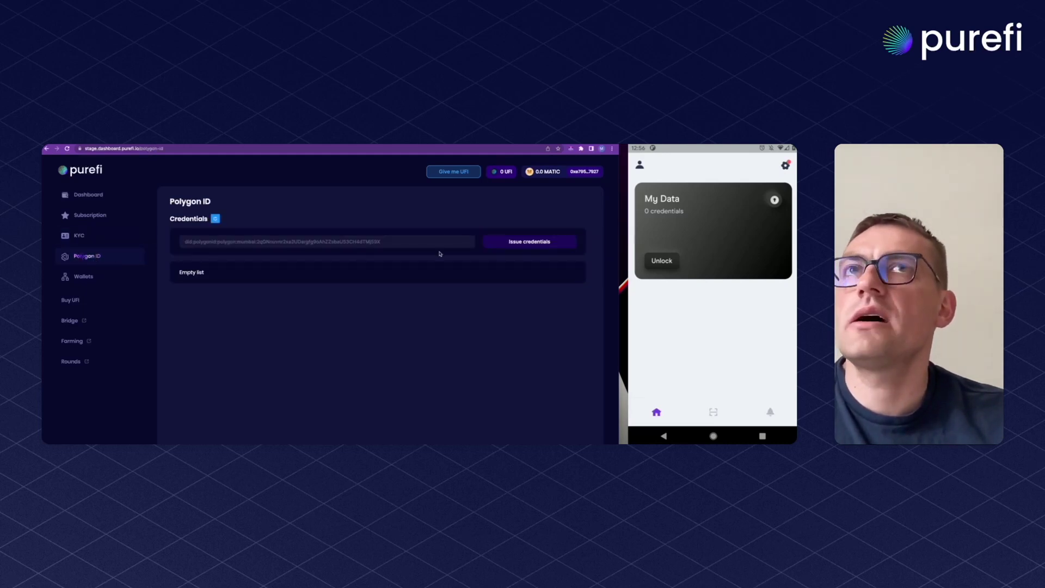
Reveal the phone wallet's full identifier after entering the PIN, and copy it
click(640, 165)
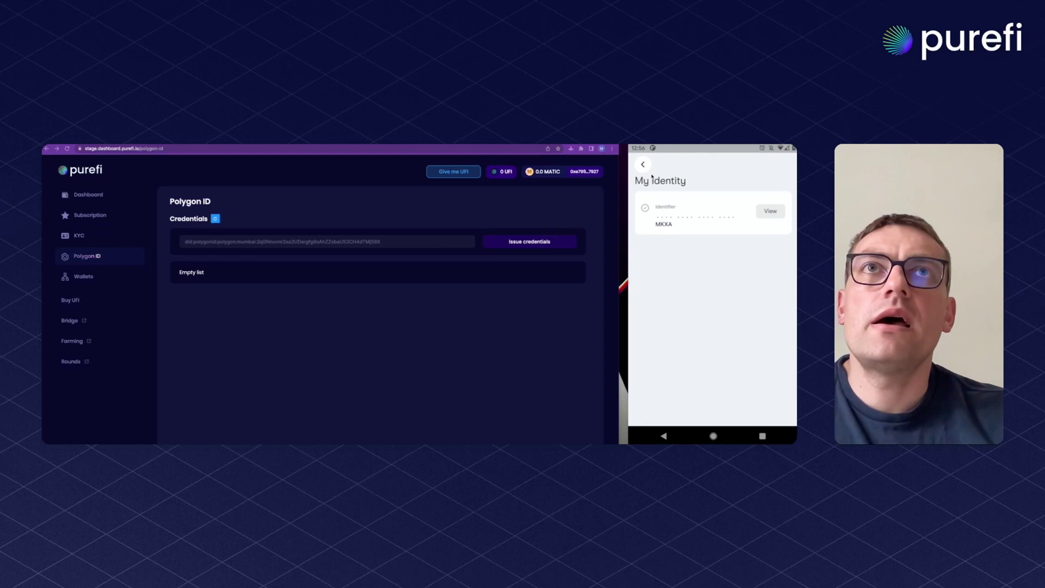
click(770, 211)
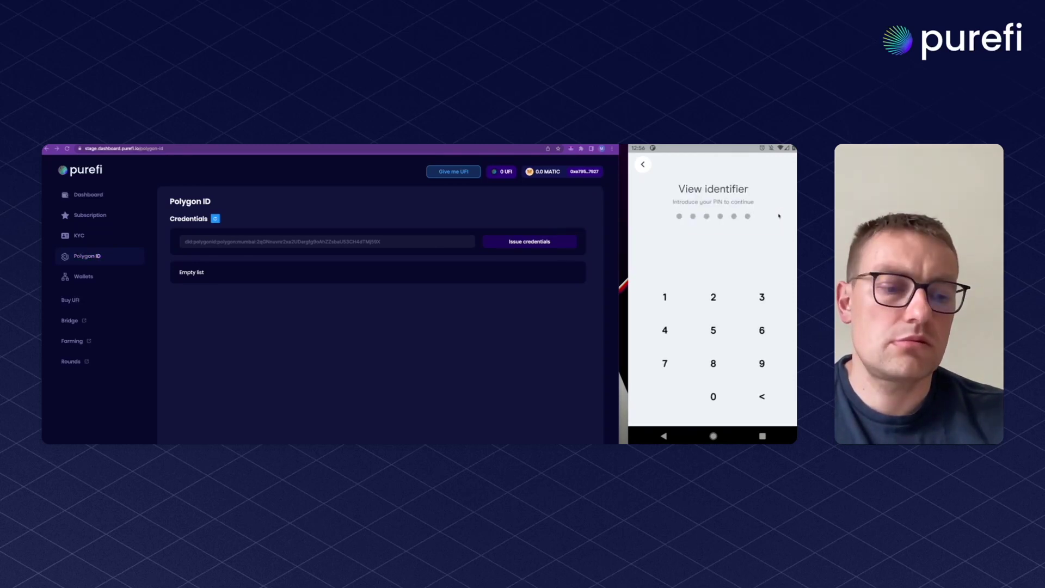
text(111111)
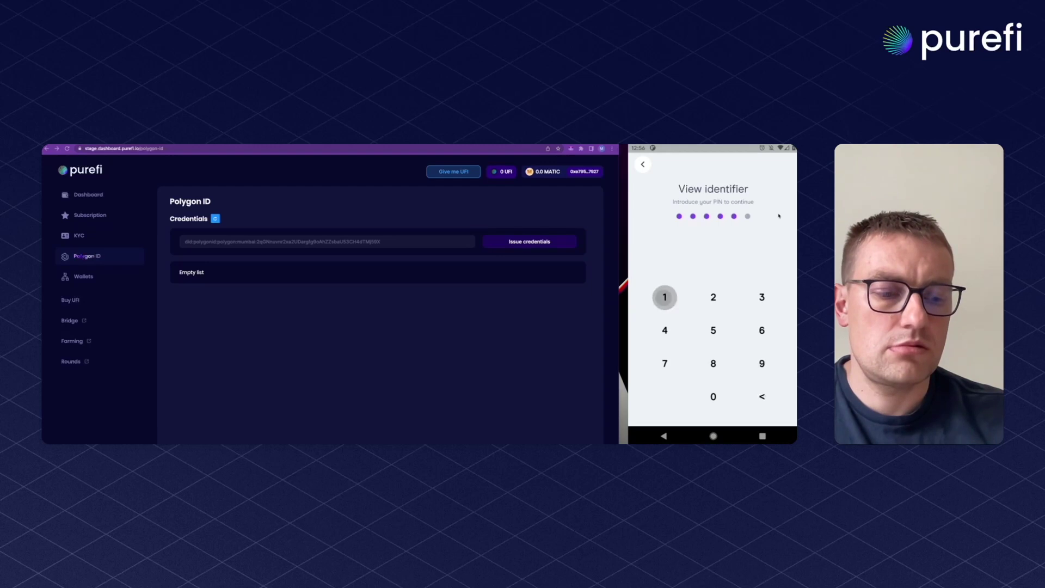
click(730, 213)
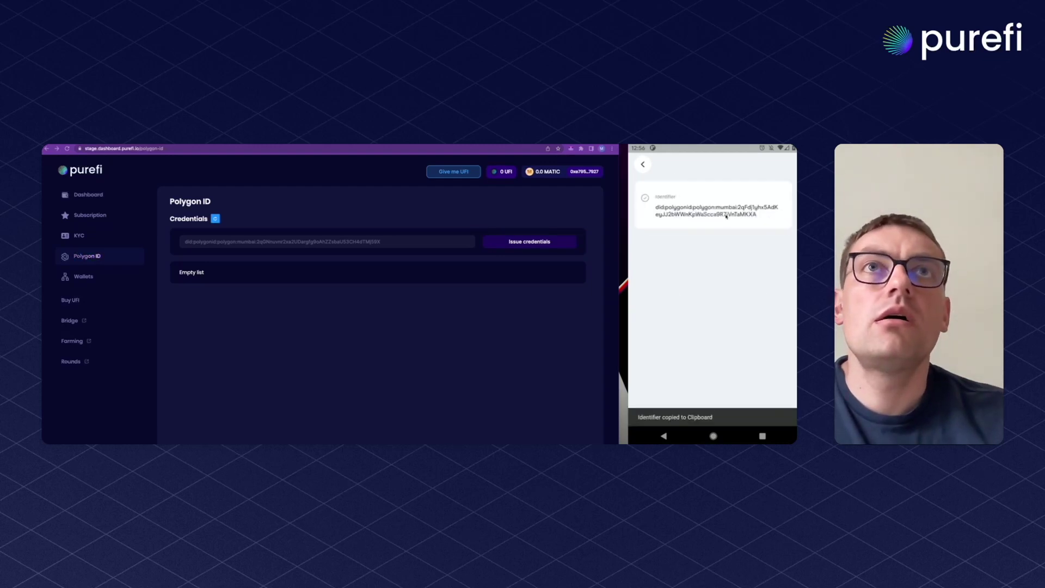
Paste the wallet identifier into the DID field and issue the KYC credential to it
click(303, 242)
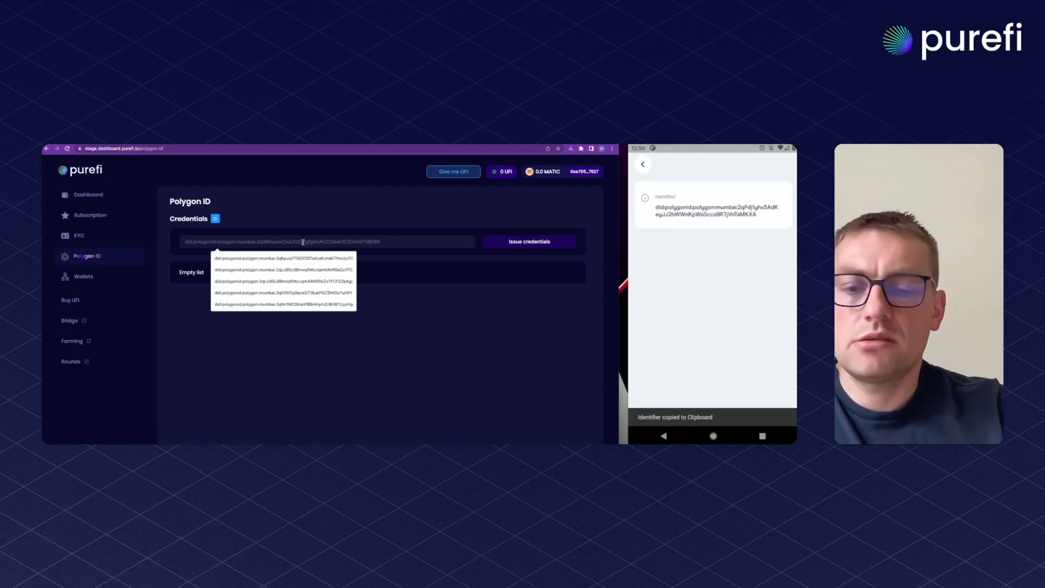
key(ctrl+v)
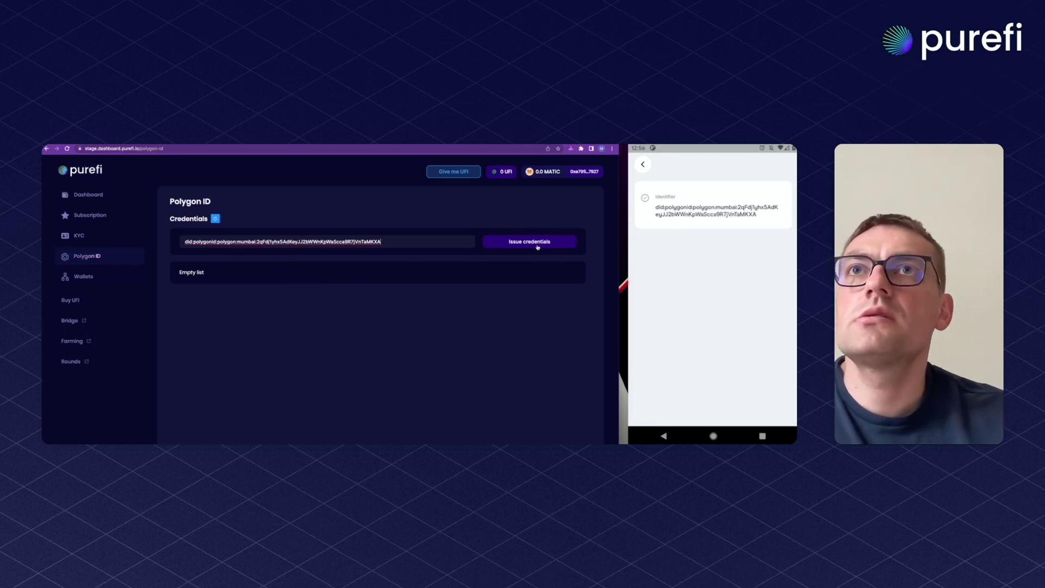
click(533, 244)
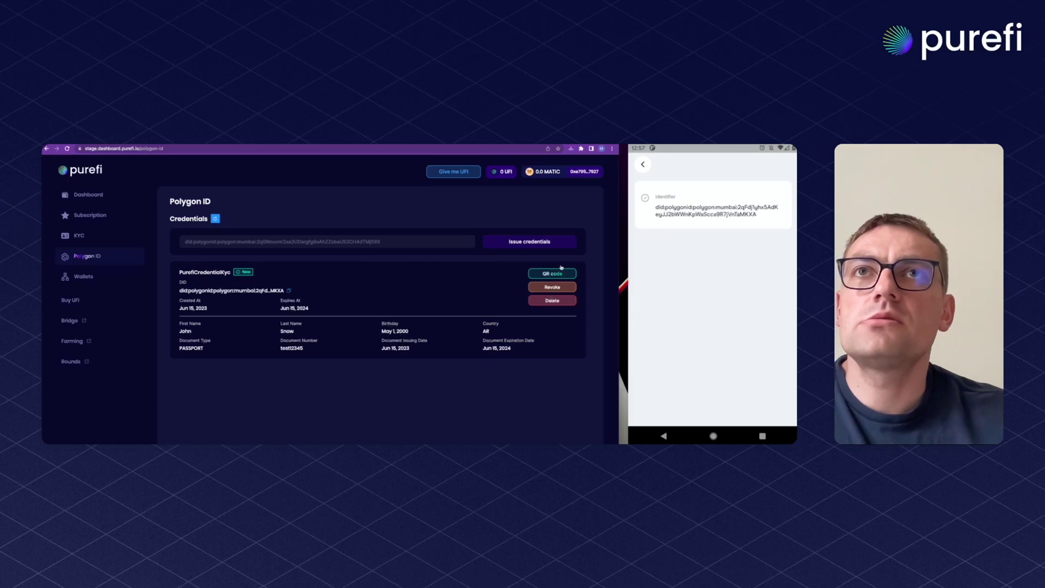
Return the phone wallet to its home screen and show the new PureFiCredentialKyc QR code
click(645, 166)
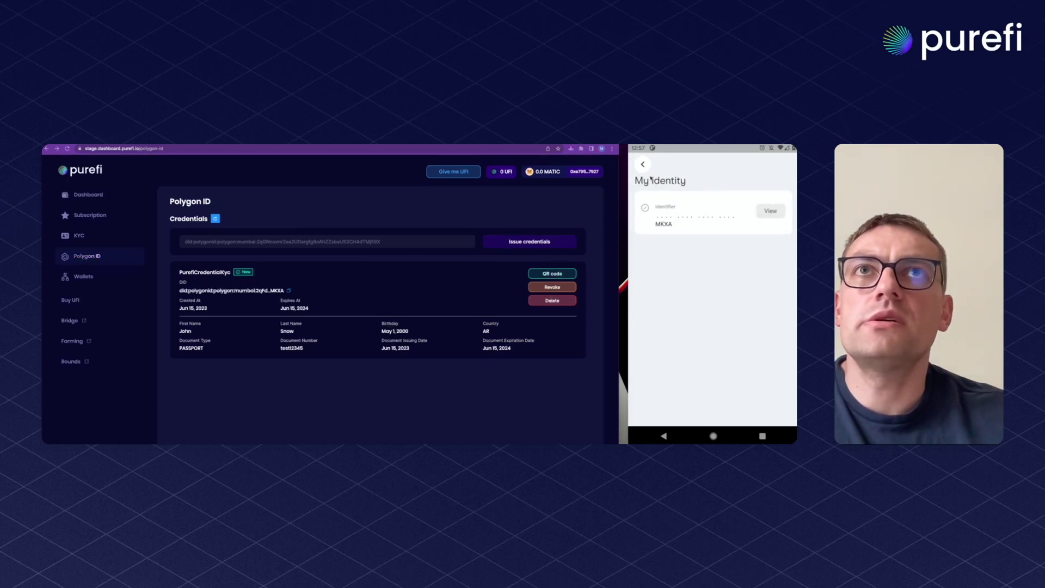
click(643, 166)
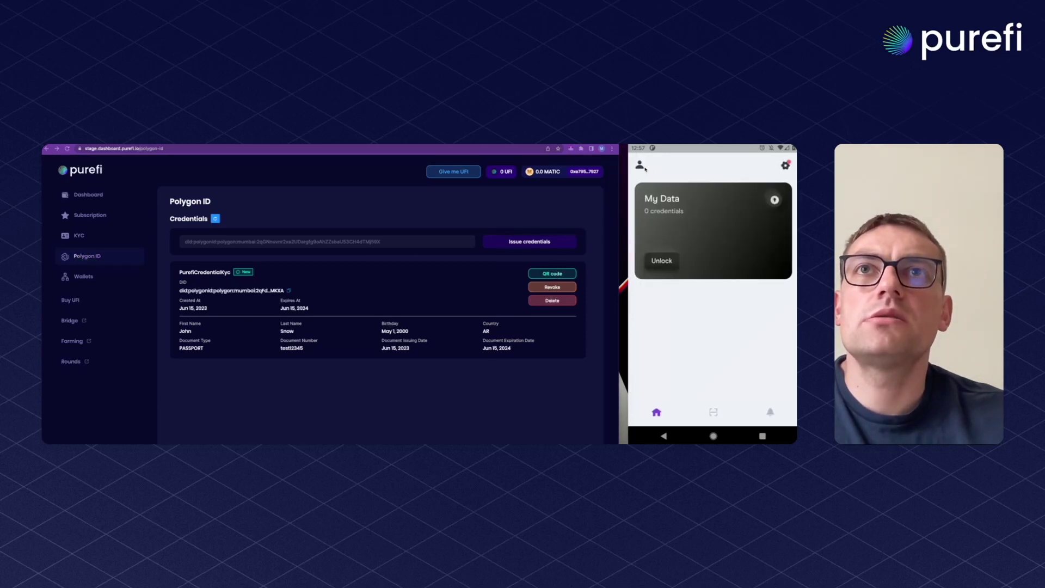
click(553, 274)
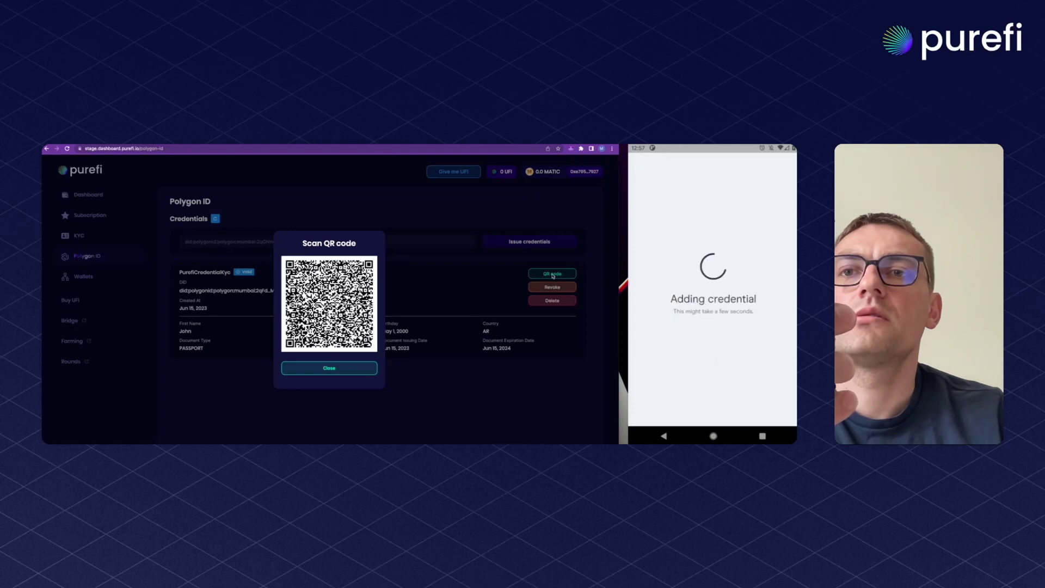
Close the QR code dialog once the credential is stored, then switch to the verifier demo tab
click(448, 387)
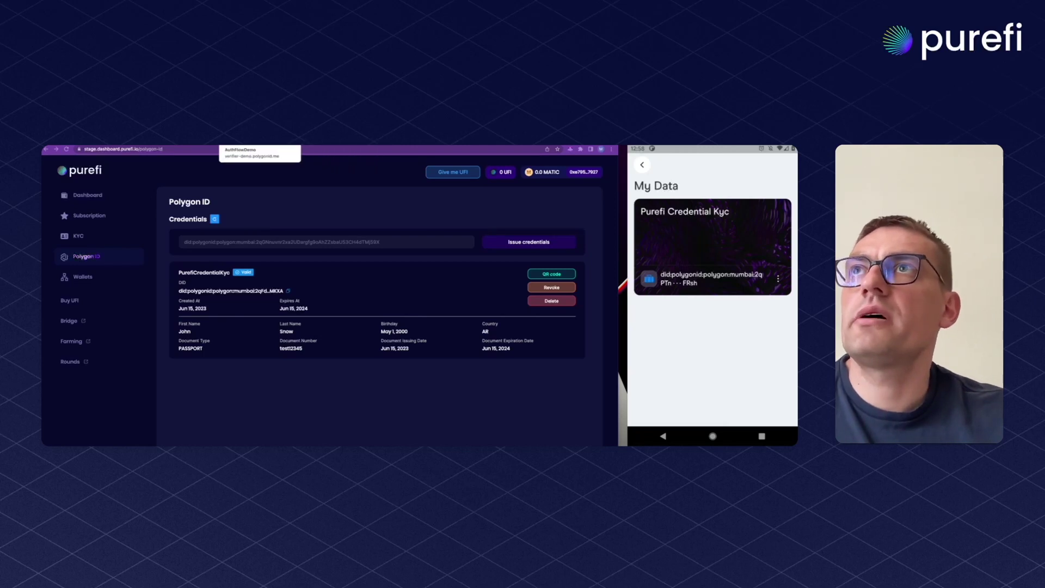
key(ctrl+Tab)
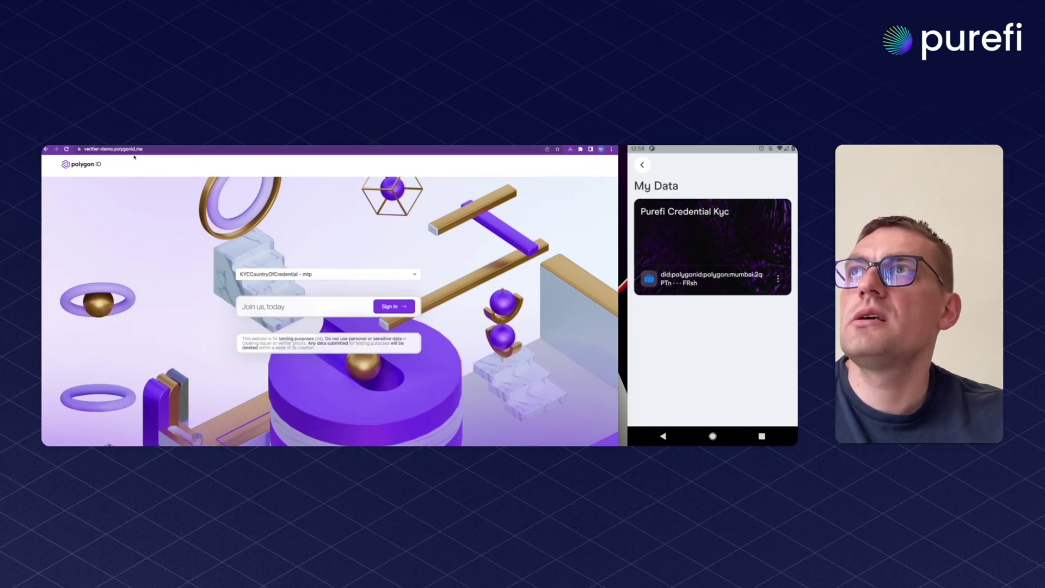
Choose the Custom credential query type and bring up the Create Query form's circuit list
click(315, 275)
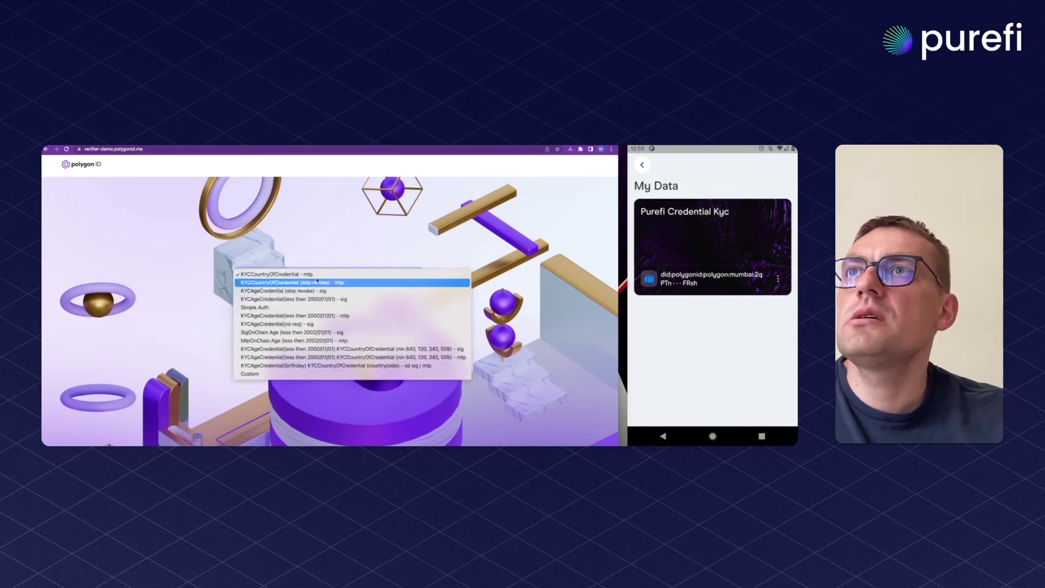
click(285, 374)
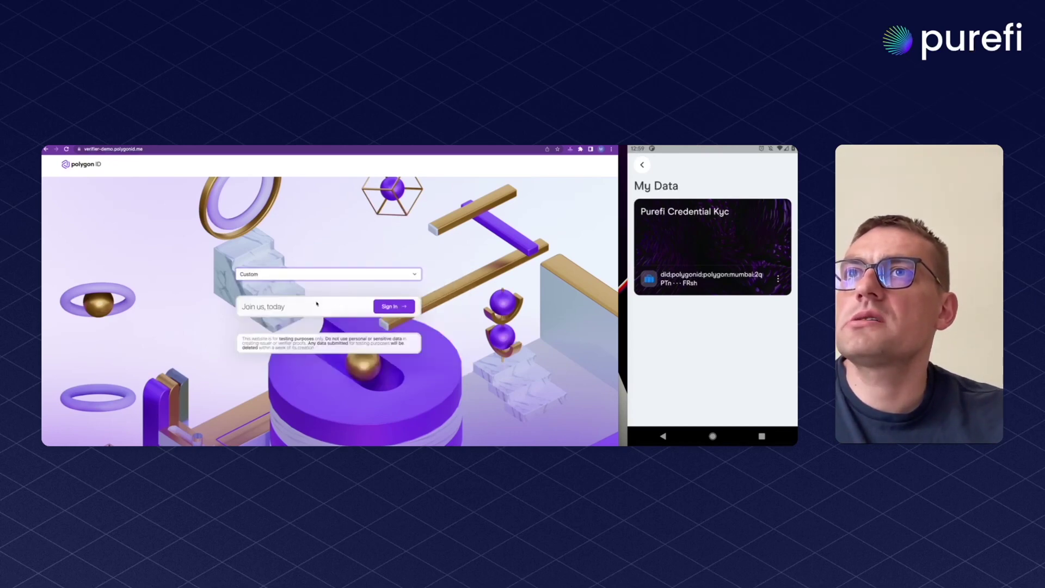
click(393, 306)
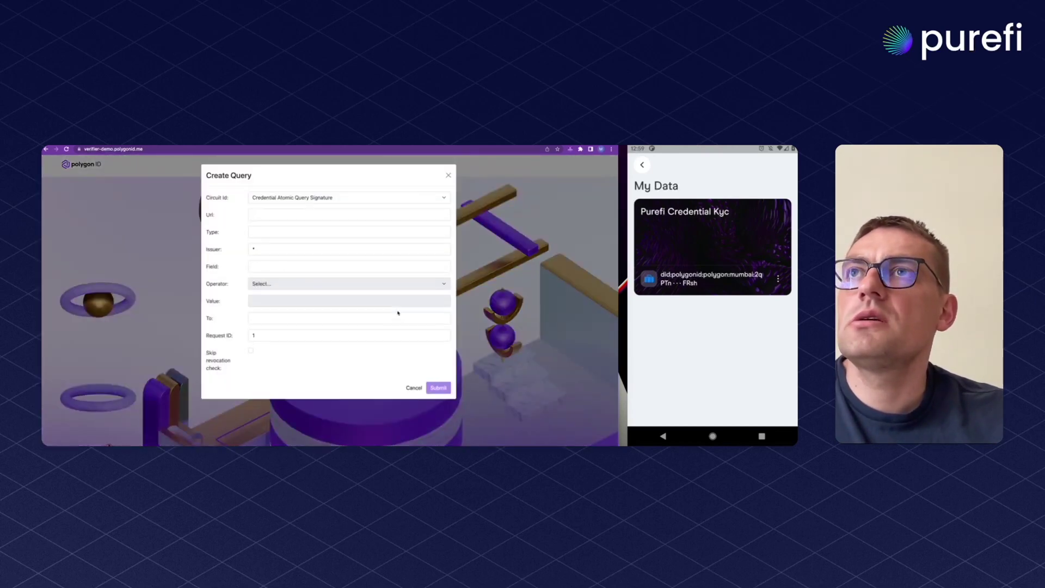
click(325, 199)
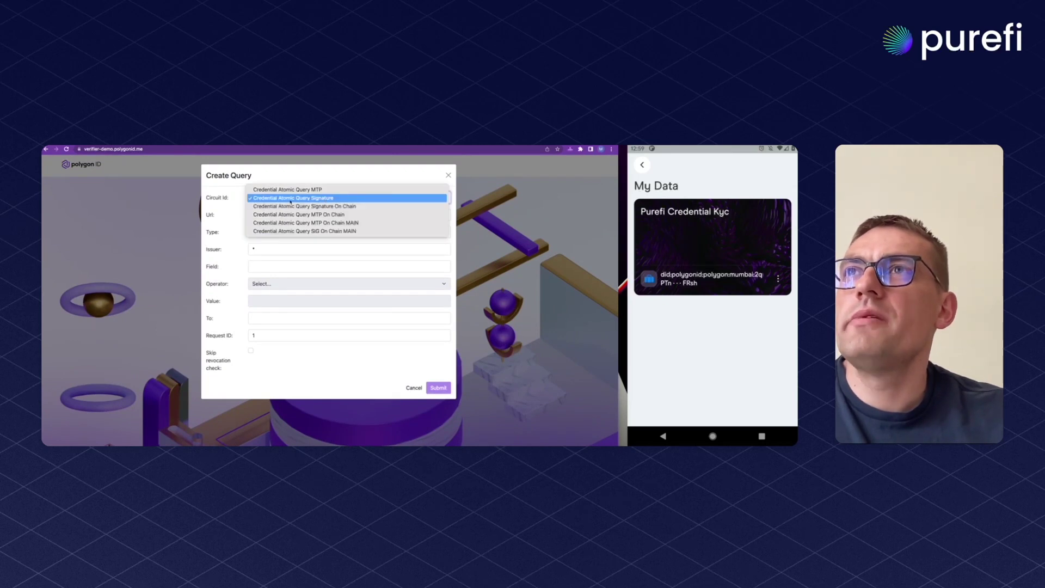
Keep Credential Atomic Query Signature, paste the PureFi schema URL, and set type PurefiCredentialKyc
click(343, 198)
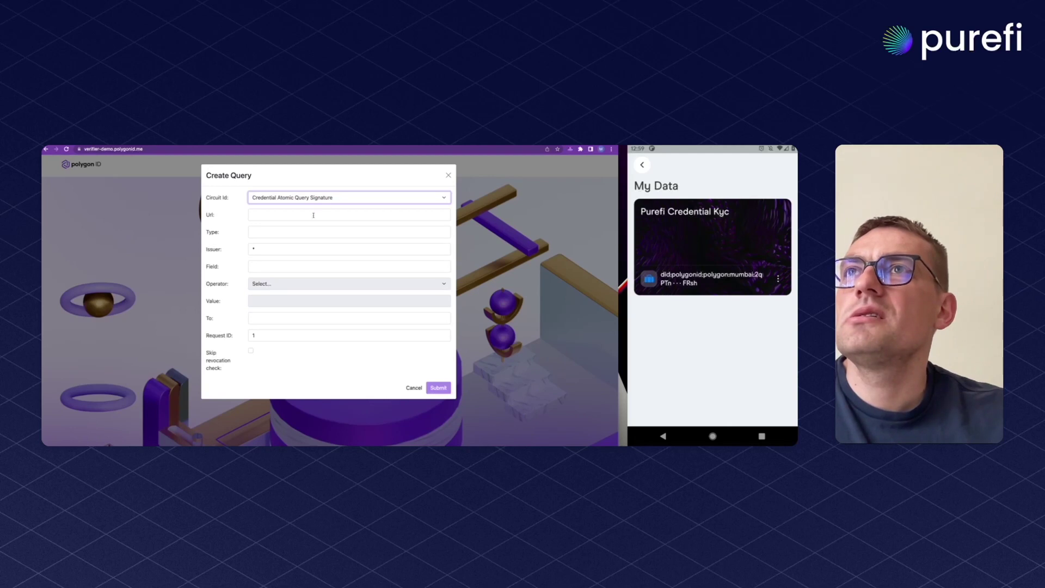
click(287, 217)
key(ctrl+v)
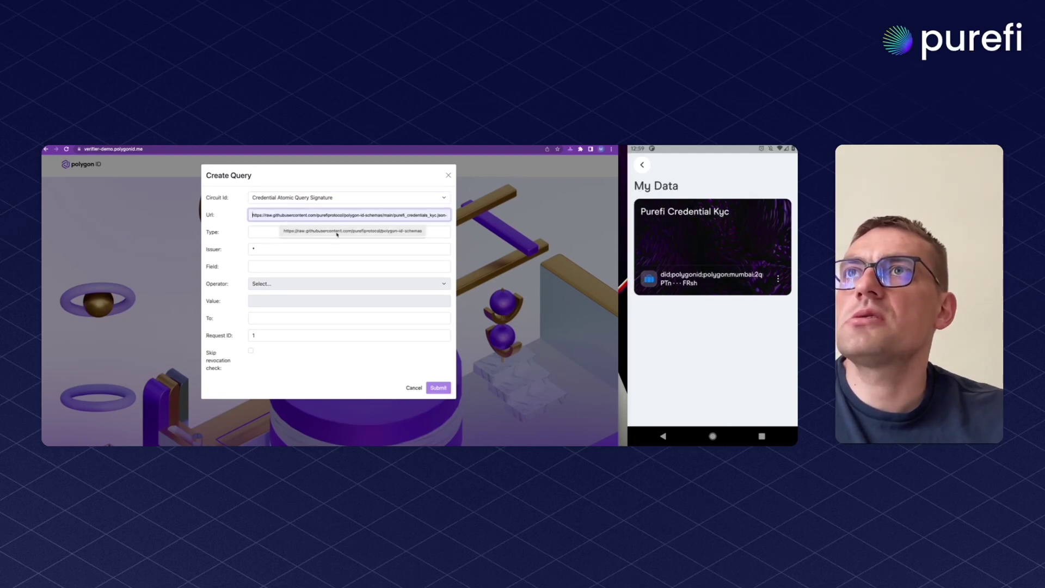
key(Return)
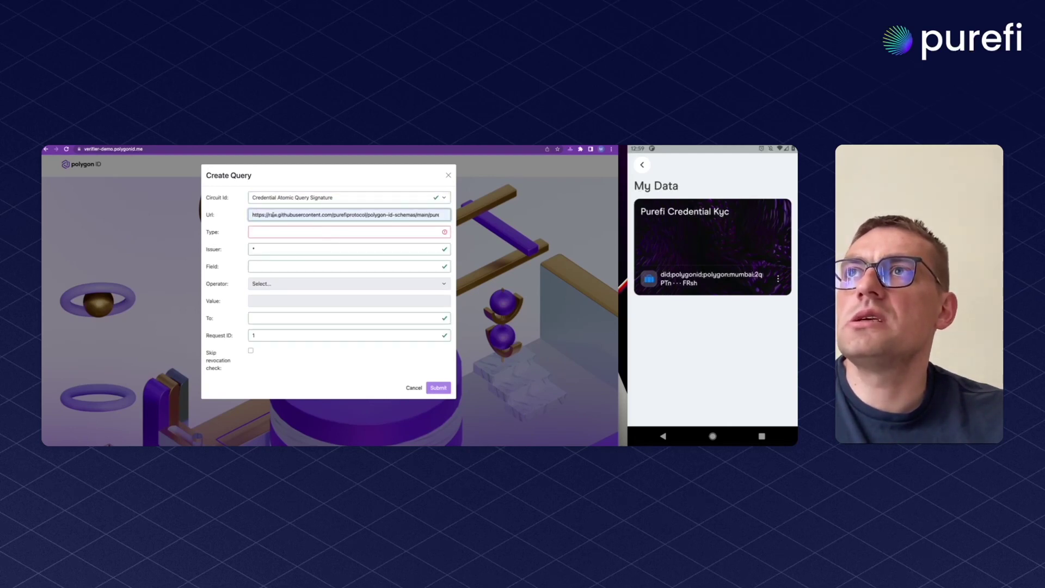
click(275, 232)
click(266, 251)
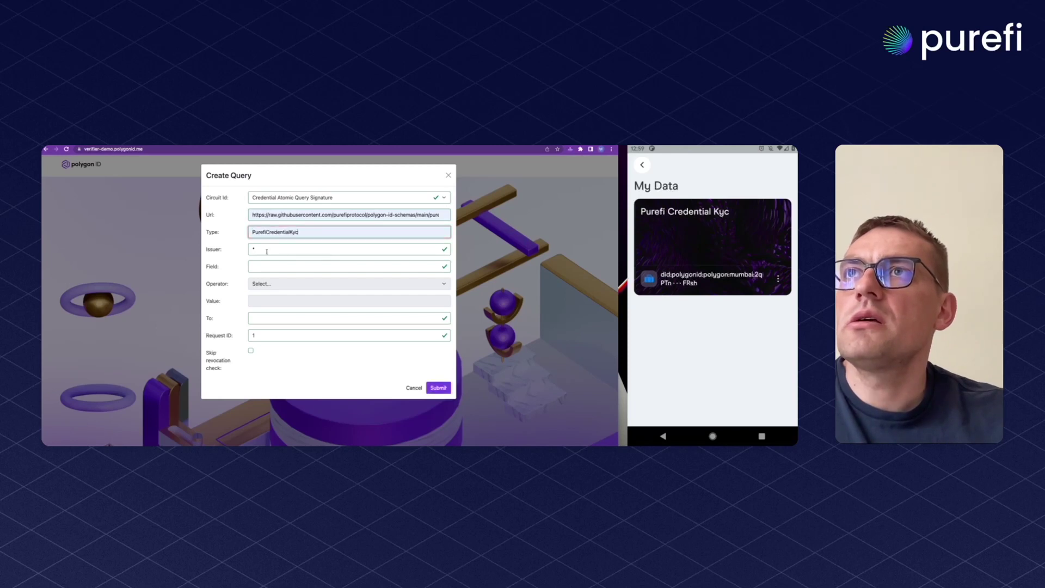
double_click(309, 233)
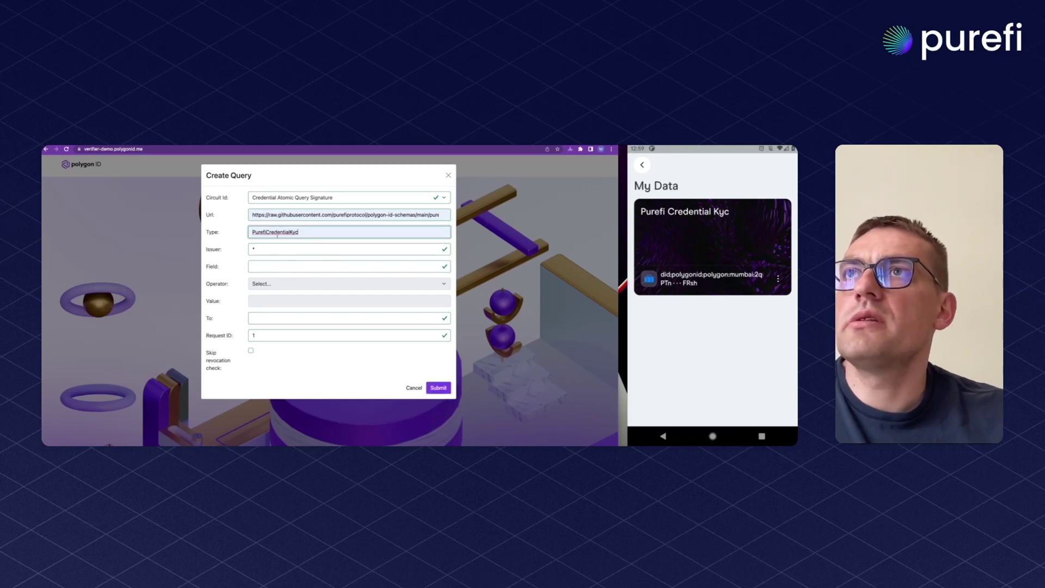
Set the query field to birthday, operator LT, and value 20010101
click(279, 266)
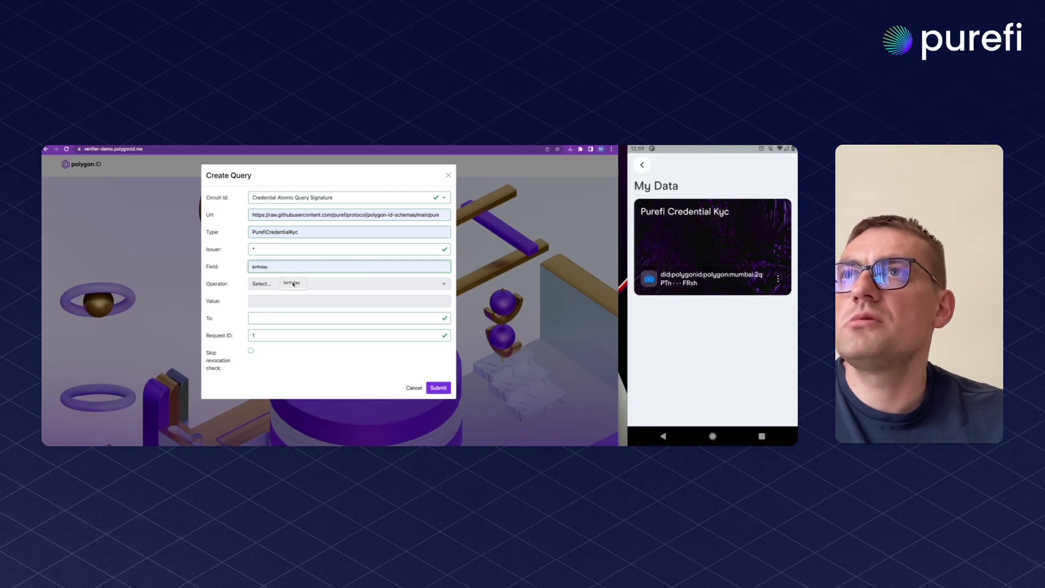
click(292, 283)
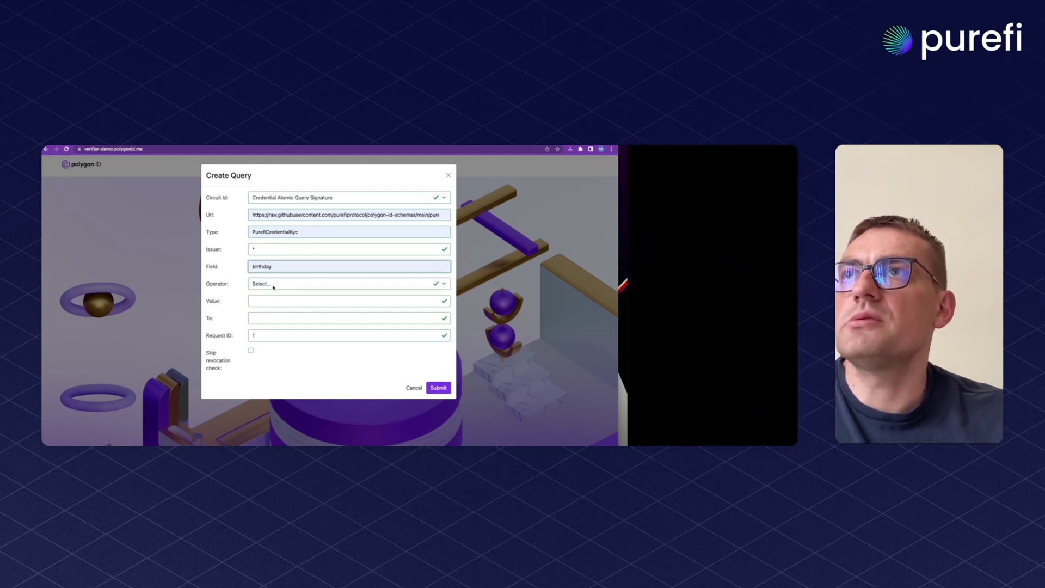
click(274, 285)
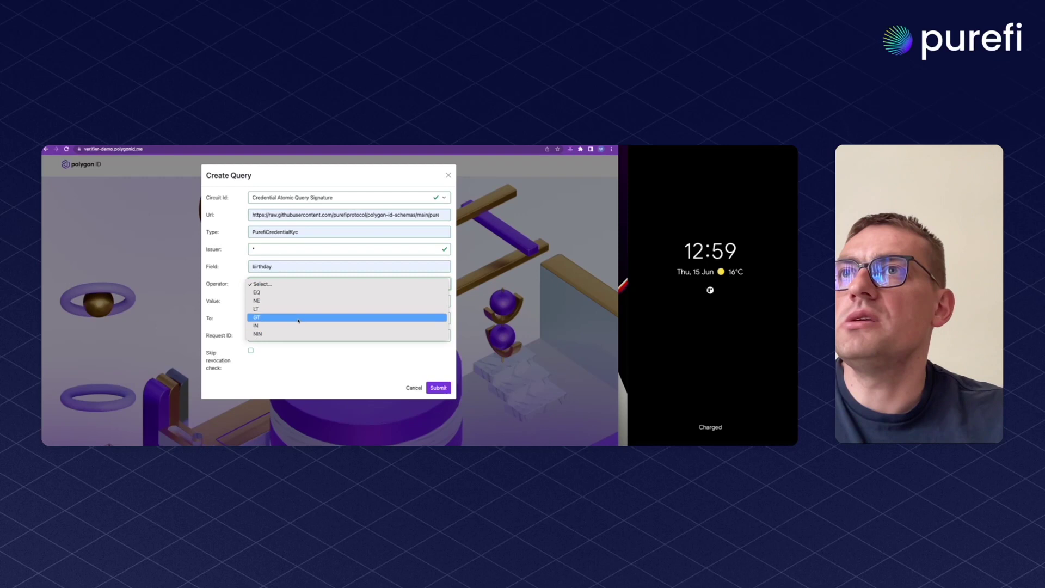
click(278, 309)
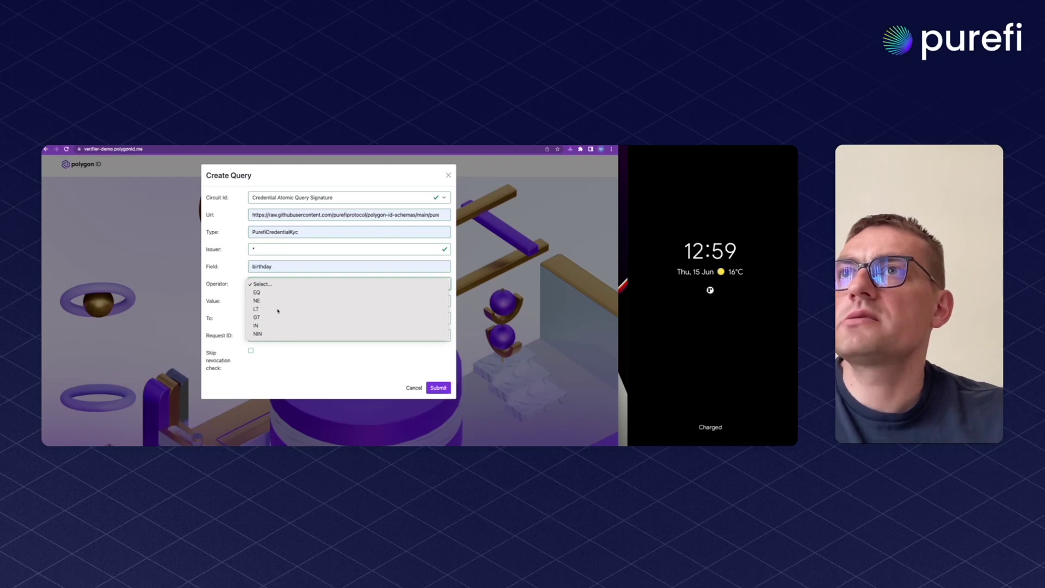
click(267, 302)
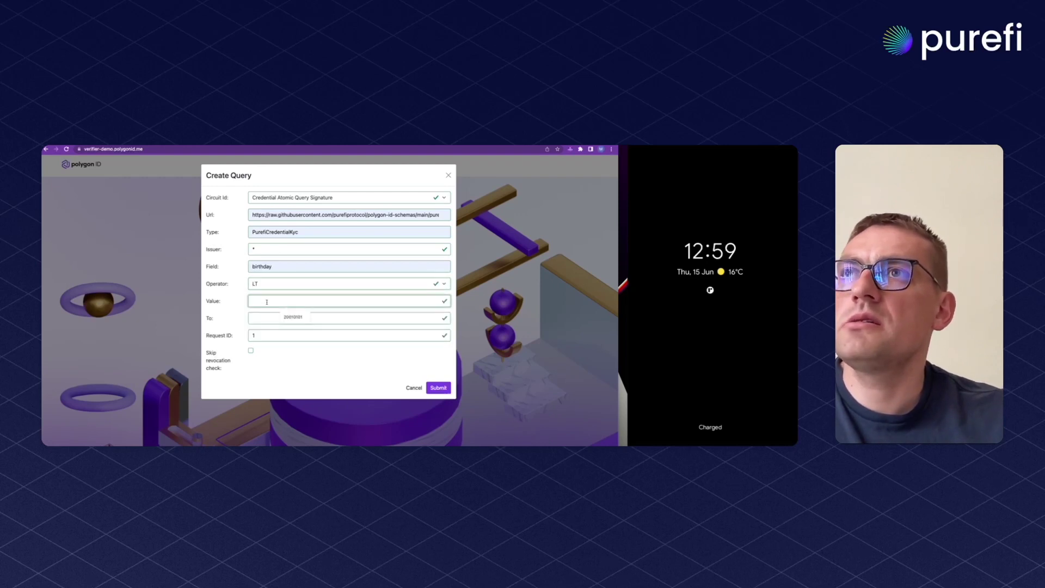
click(293, 316)
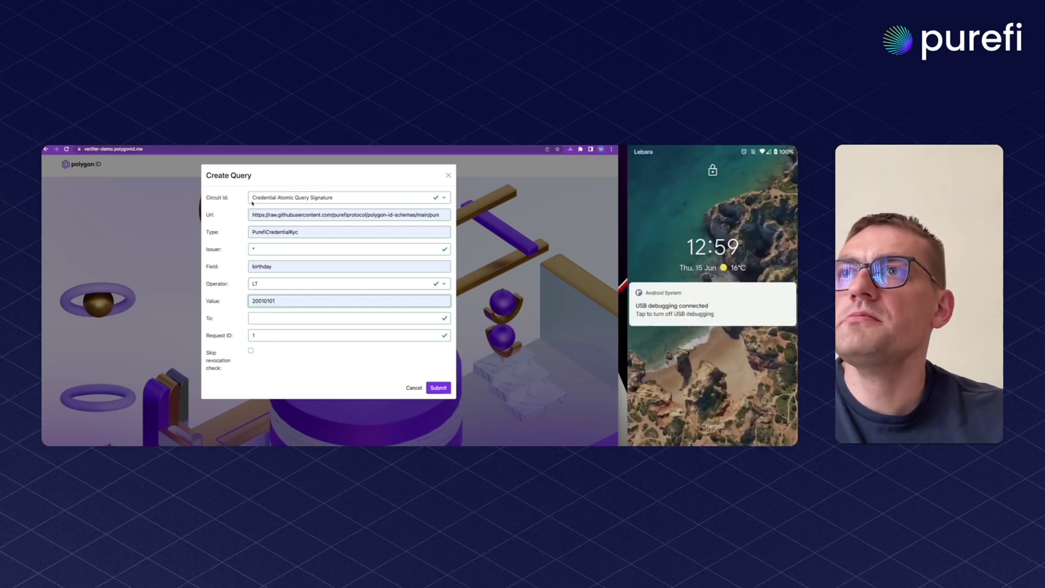
Submit the custom birthday query to display its QR code for the wallet
click(439, 388)
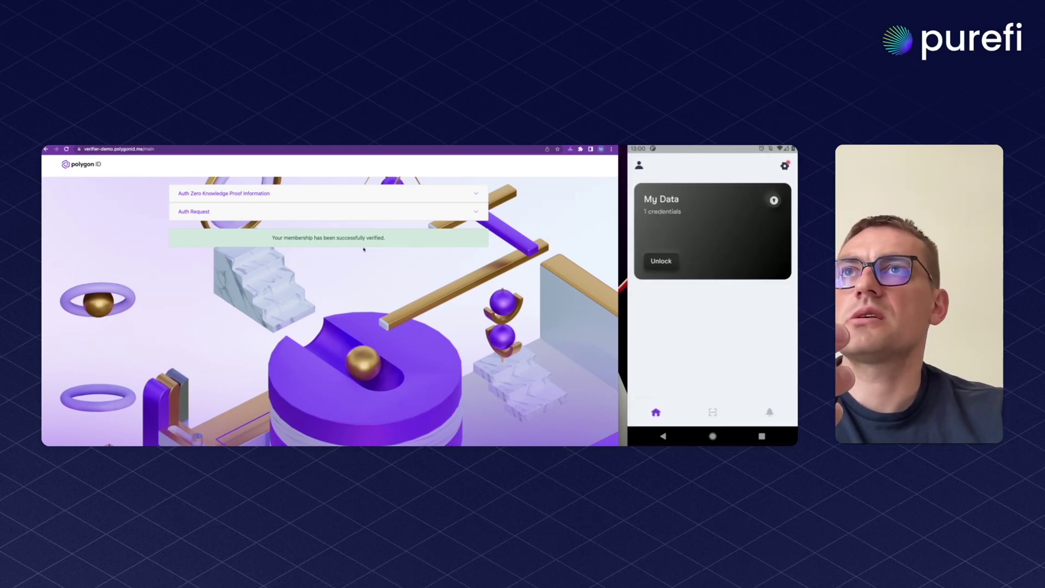
Look at the Auth Request details, then expand Auth Zero Knowledge Proof Information
click(225, 212)
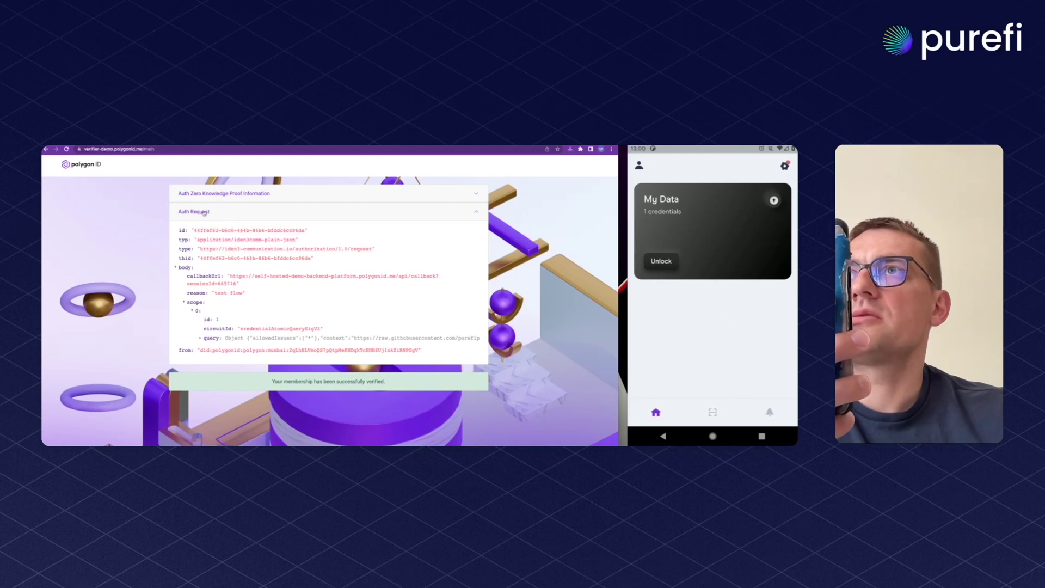
click(205, 211)
click(245, 193)
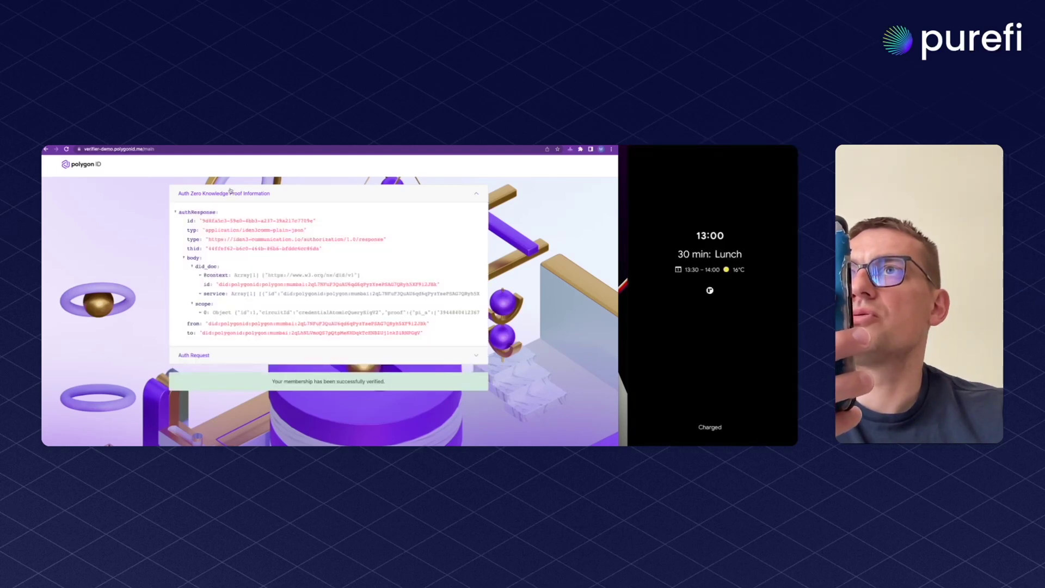